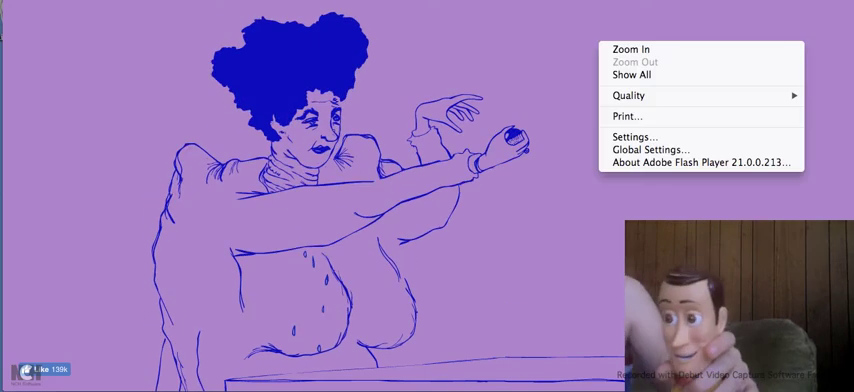
pyautogui.click(557, 191)
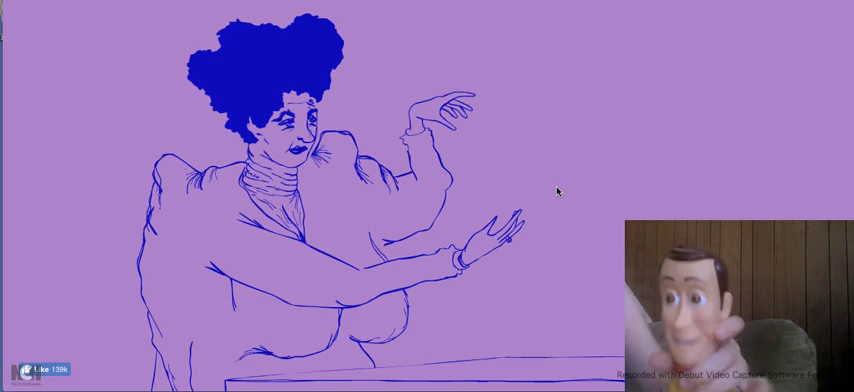